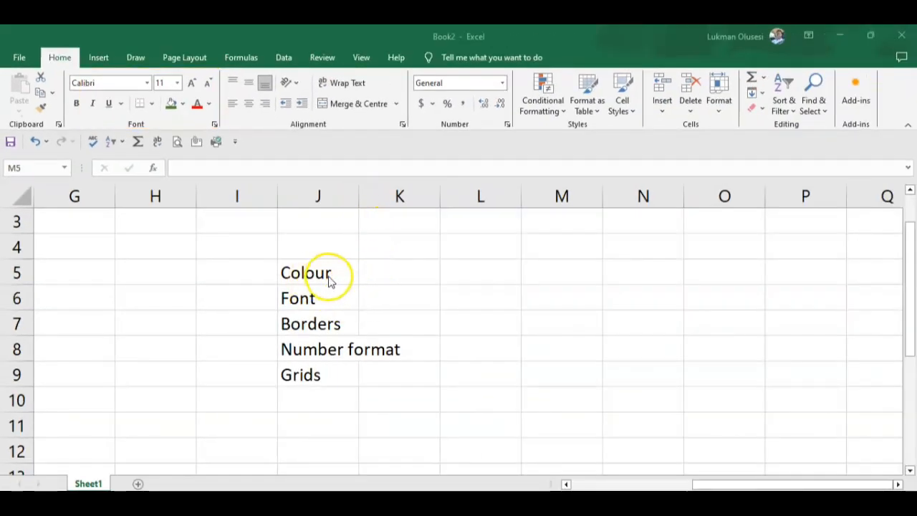
- Try a red font colour and a red fill on the Colour cell J5, undoing each
left_click(317, 274)
left_click(306, 272)
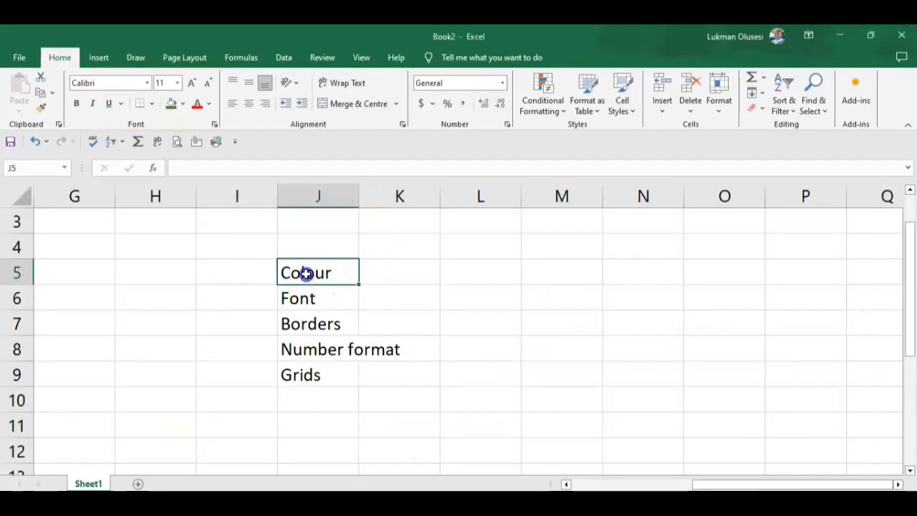
left_click(197, 106)
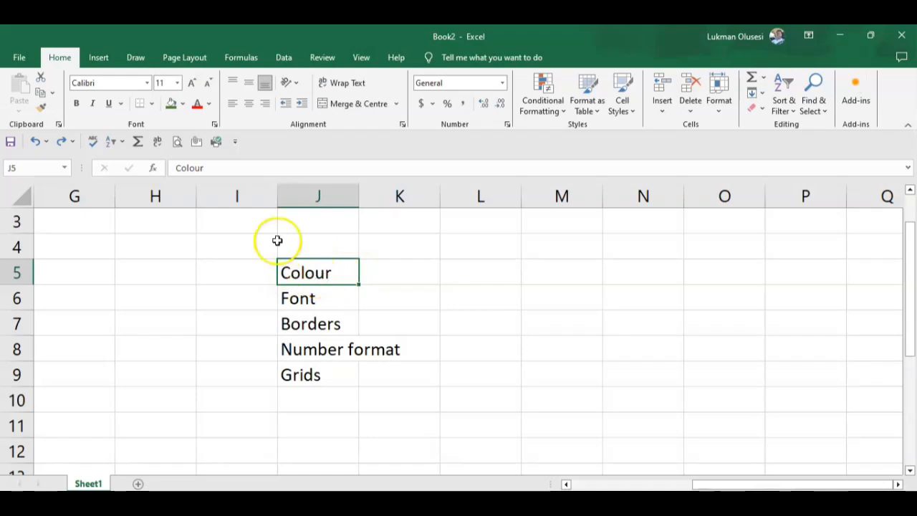
left_click(183, 104)
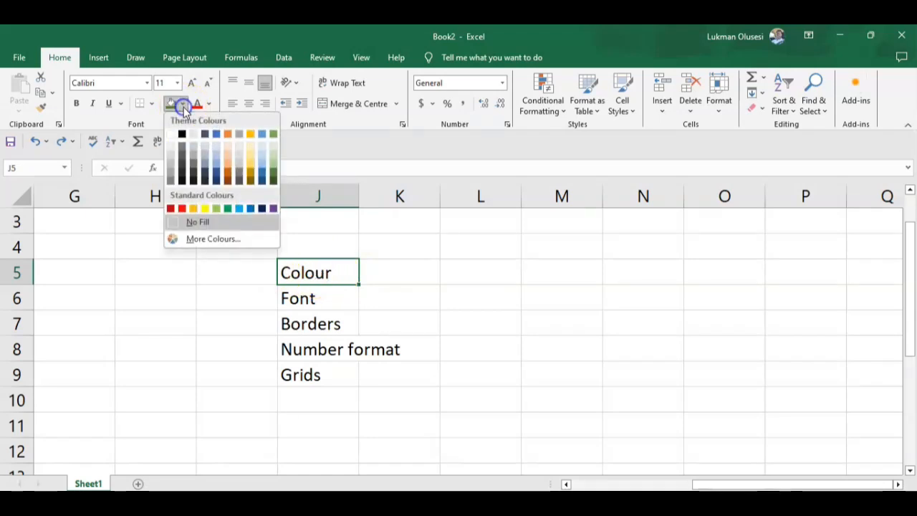
left_click(182, 208)
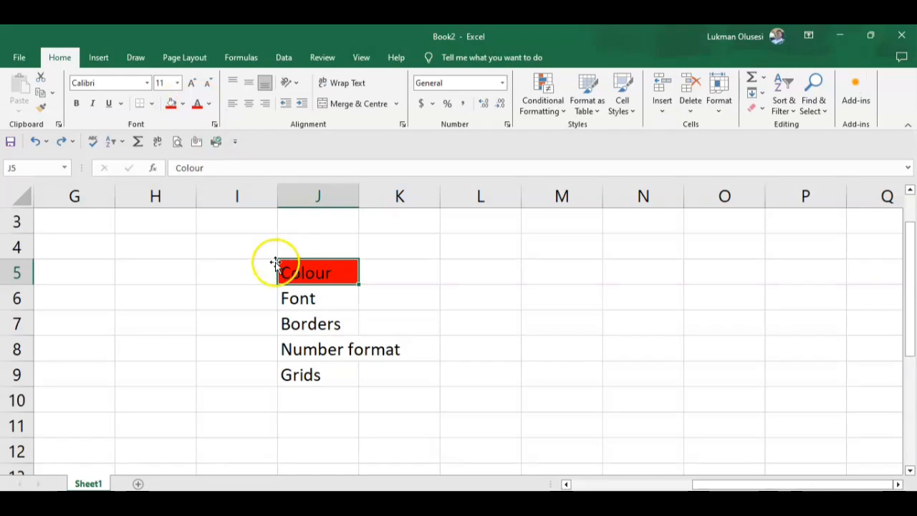
key("ctrl+z")
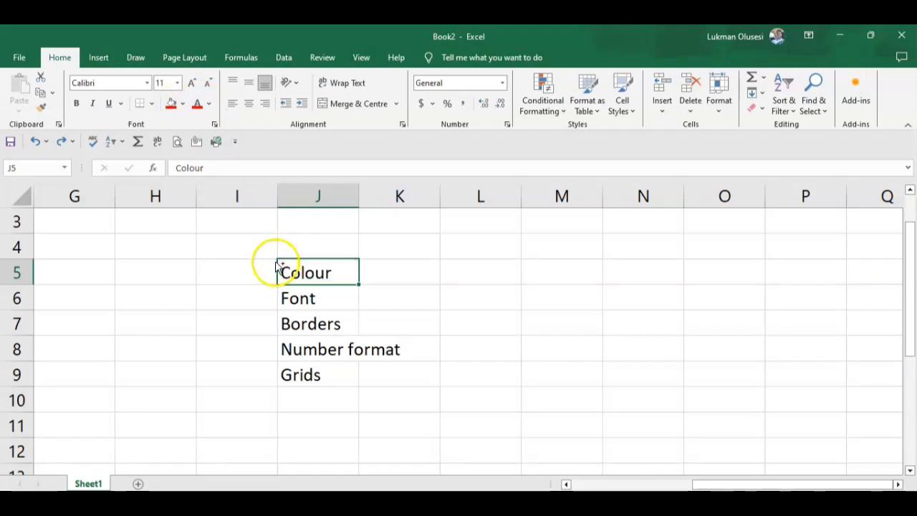
- Examine the custom font colour settings and available colour models for cell J5, closing them without applying a colour
left_click(208, 105)
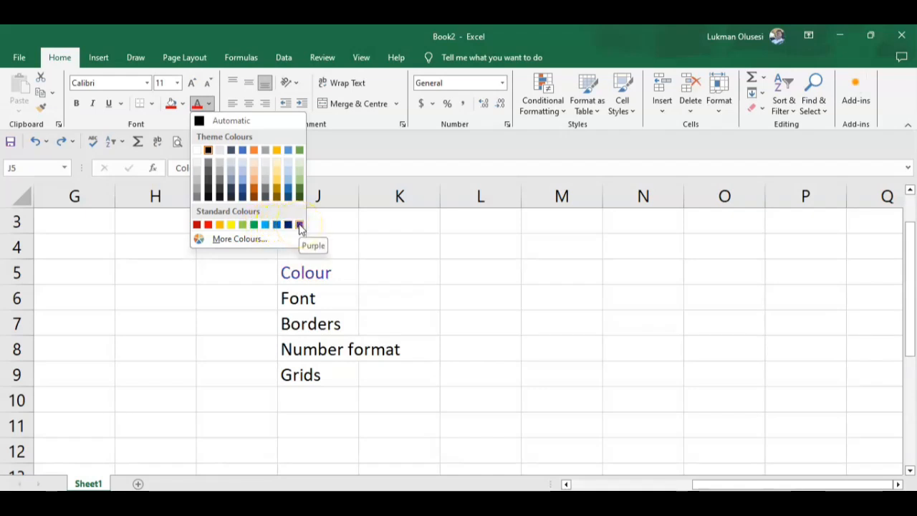
left_click(239, 240)
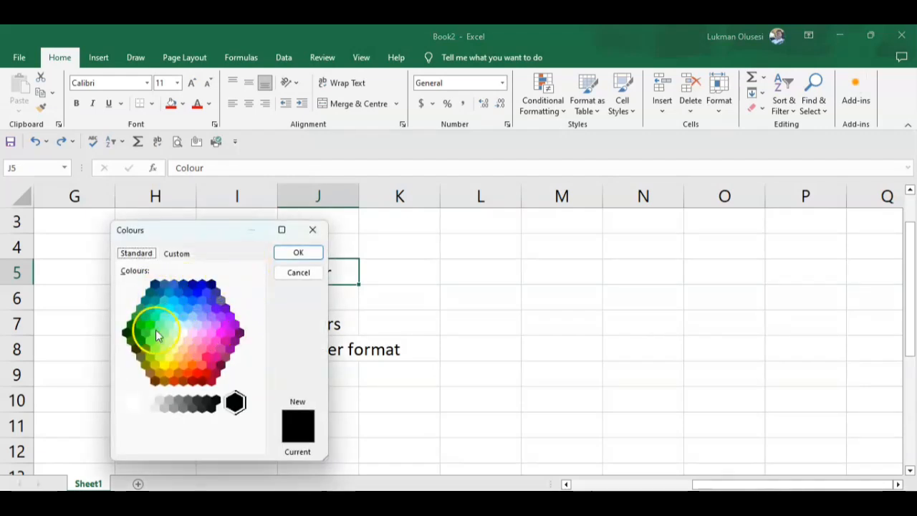
left_click(177, 255)
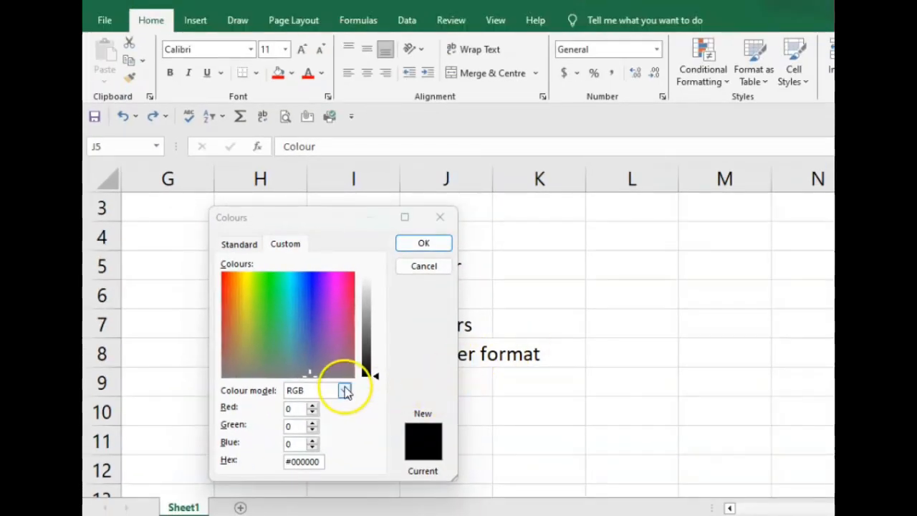
left_click(344, 391)
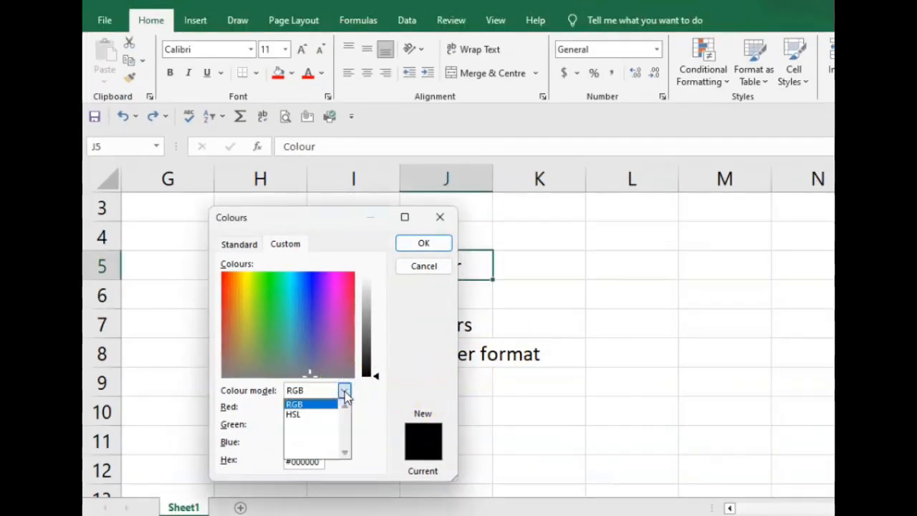
left_click(344, 393)
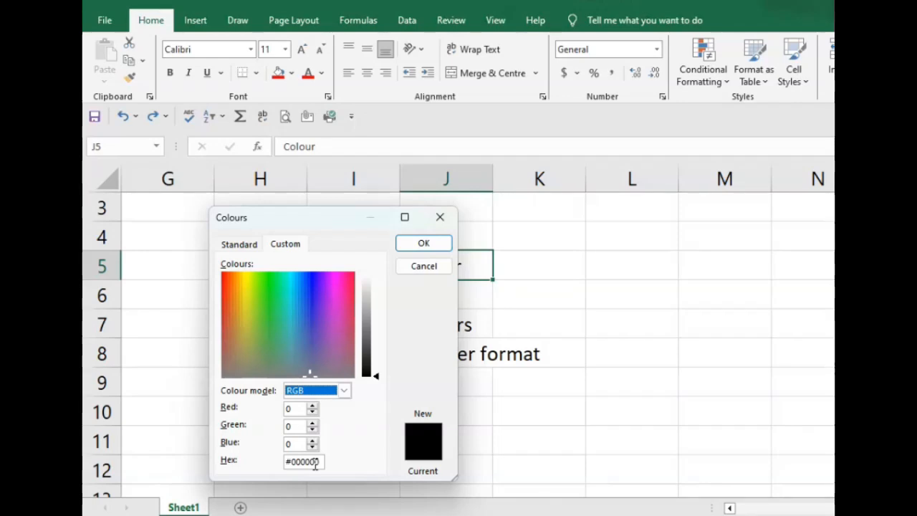
left_click(146, 514)
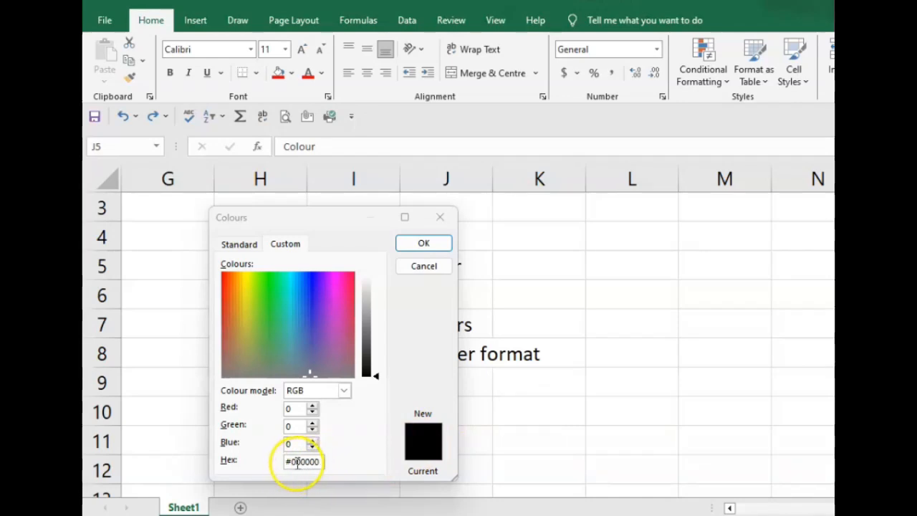
left_click(649, 268)
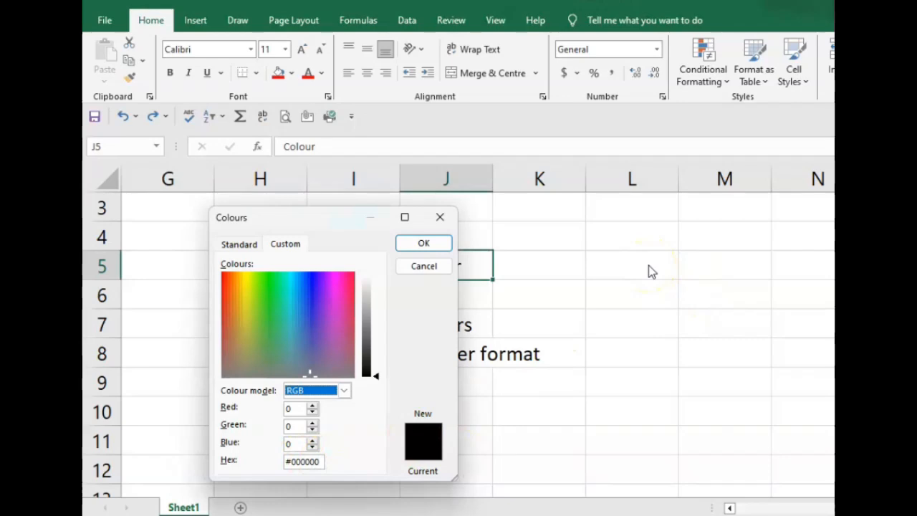
key("Escape")
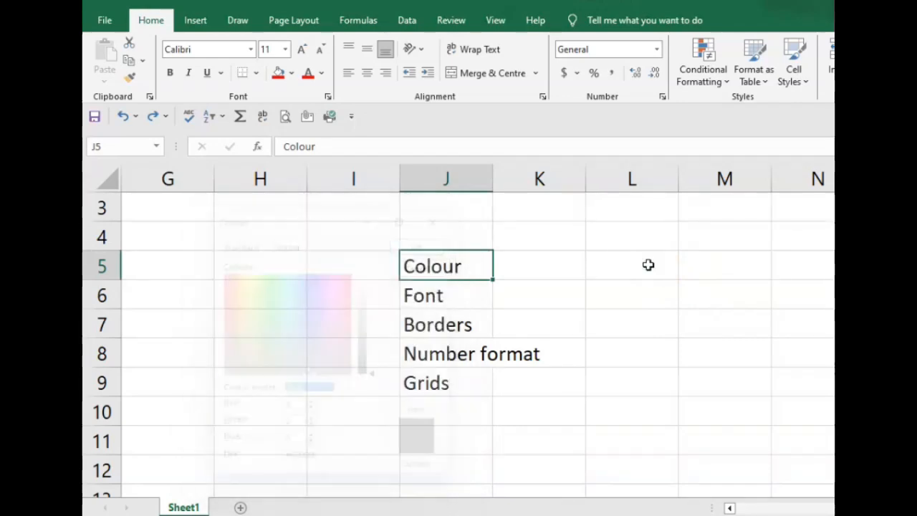
- Enter RRGGBB in cell M5 and the label Hex Code beside it in cell L5
left_click(648, 265)
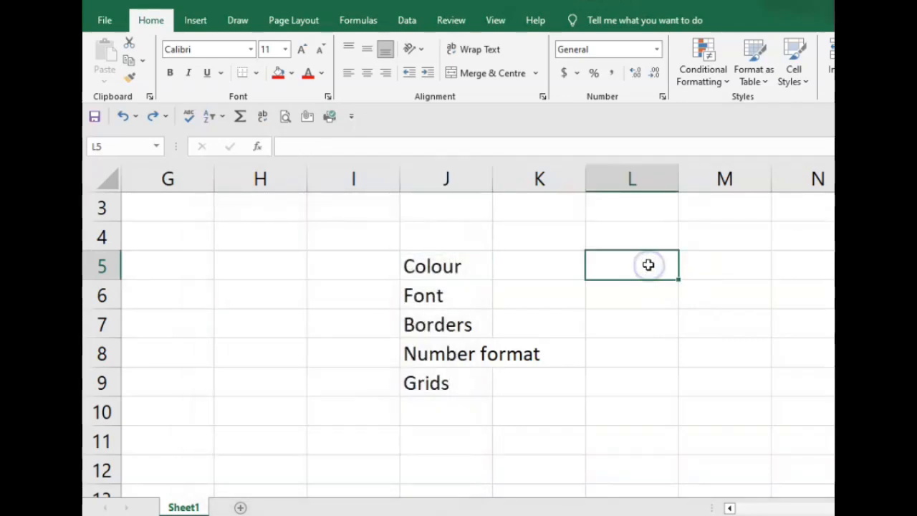
key("Right")
type("r")
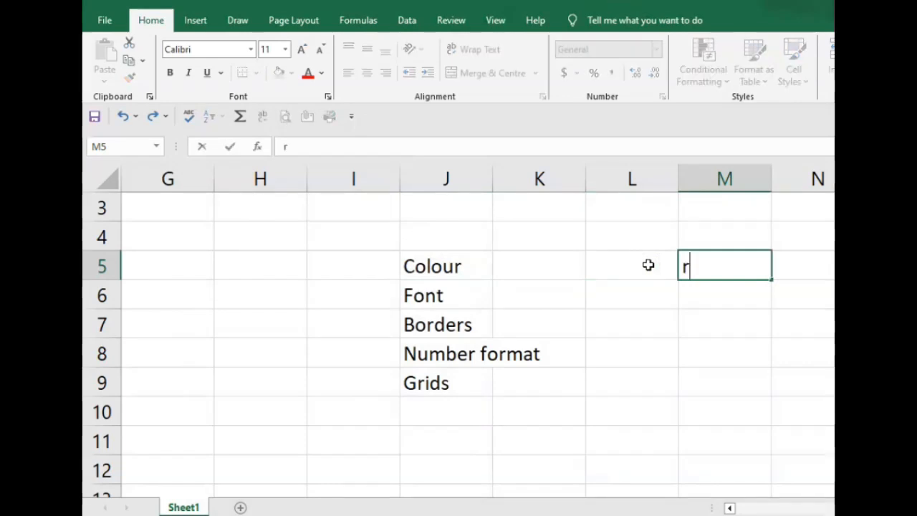
type("RR")
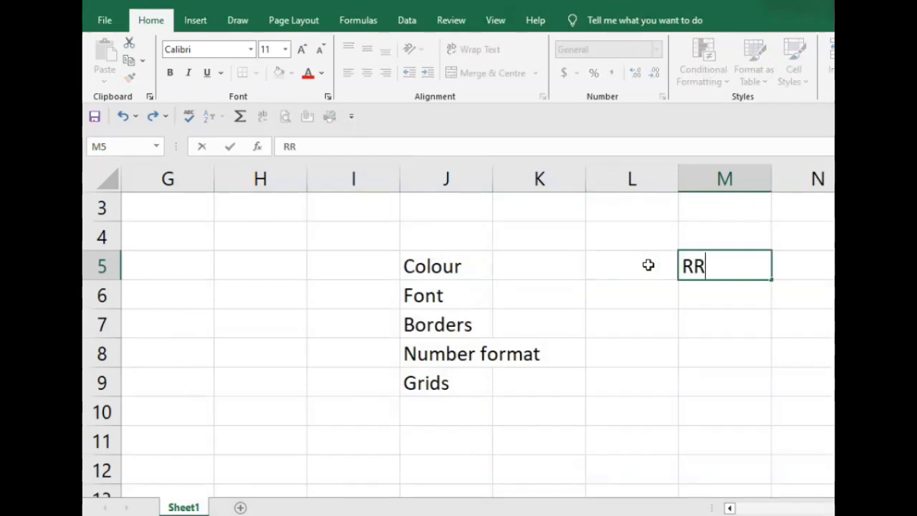
type("GG")
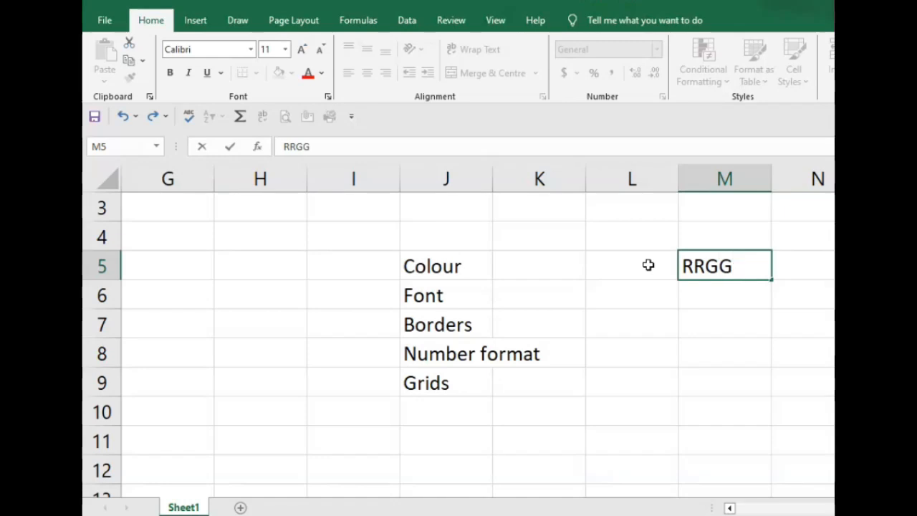
type("BB")
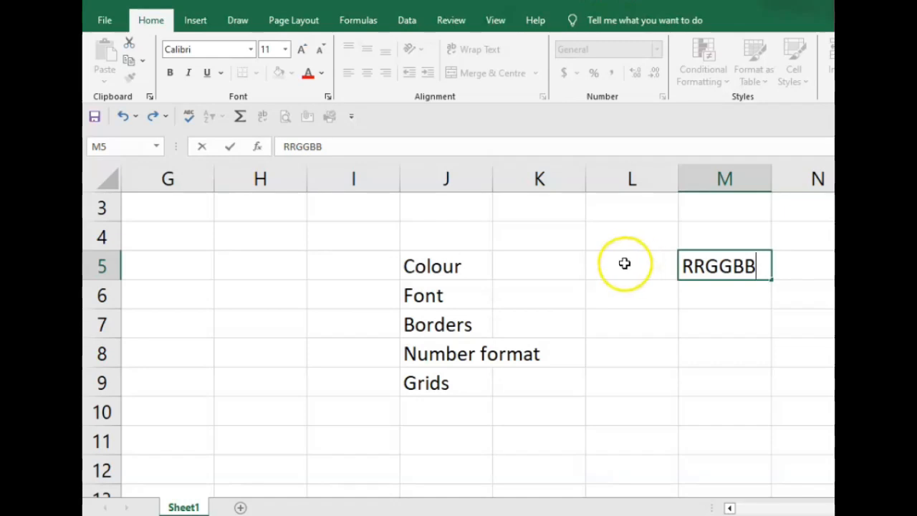
left_click(623, 264)
type("H")
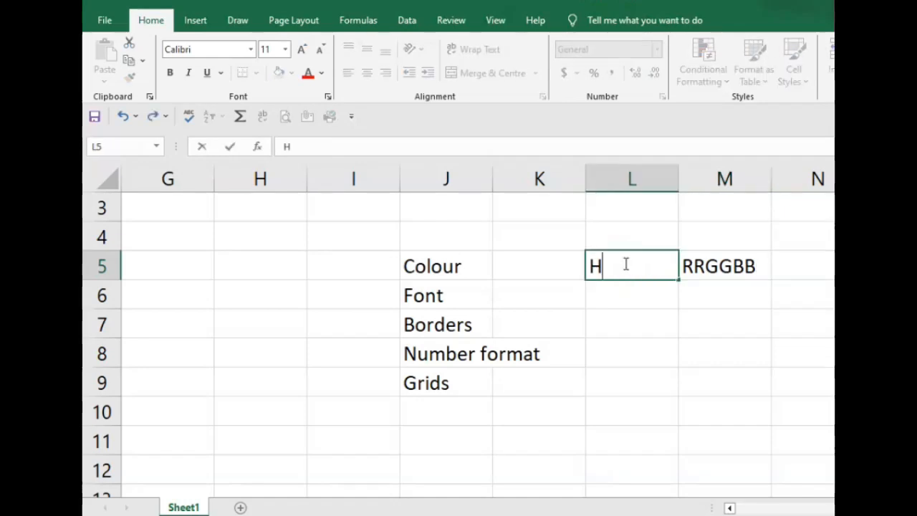
type("ex Code")
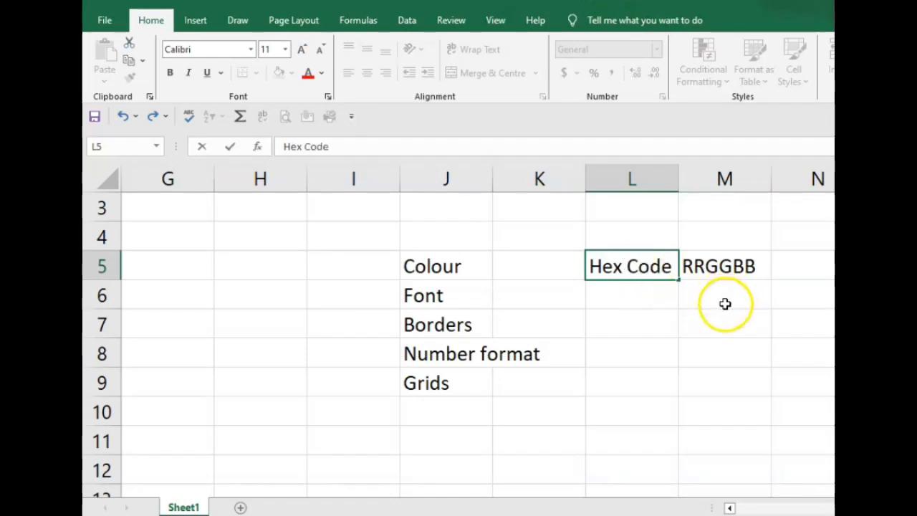
- Enter RR in L6 with 100 in M6, and GG in L7 with 00 in M7
left_click(645, 305)
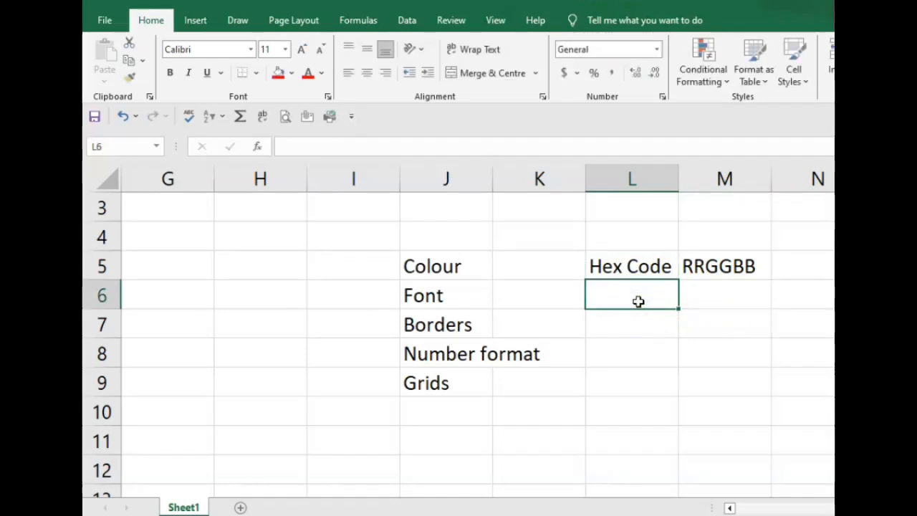
type("RR")
left_click(722, 298)
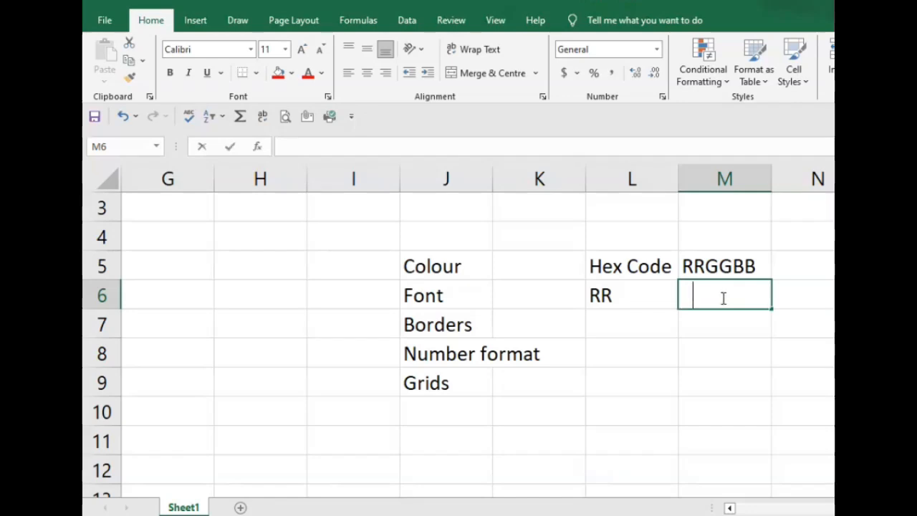
type("100")
left_click(640, 325)
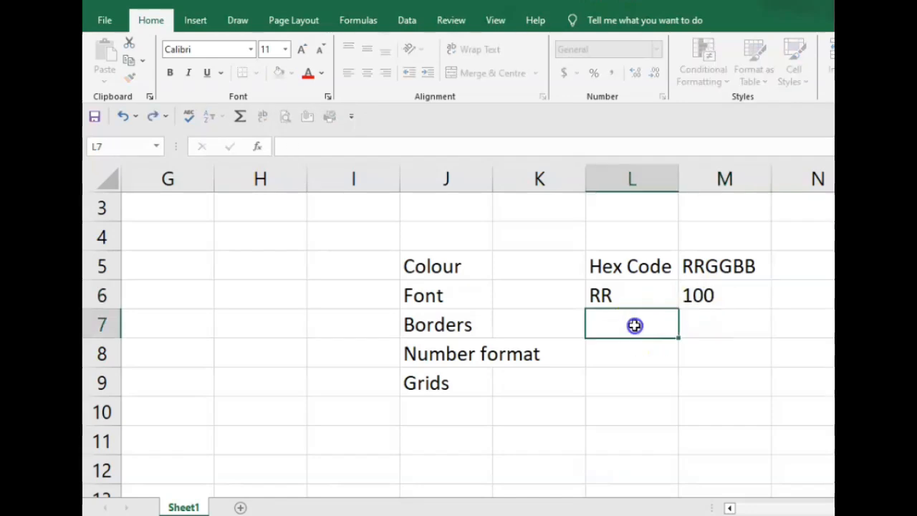
type("GG")
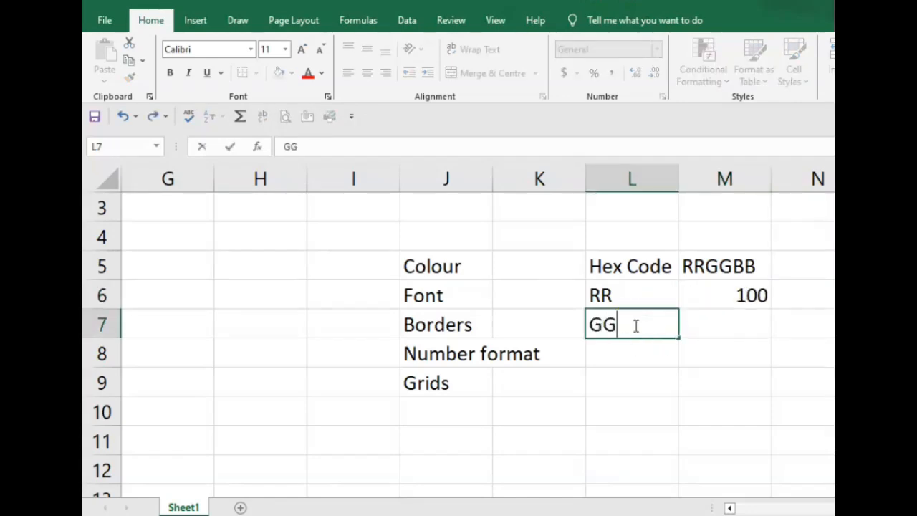
left_click(737, 325)
type("00")
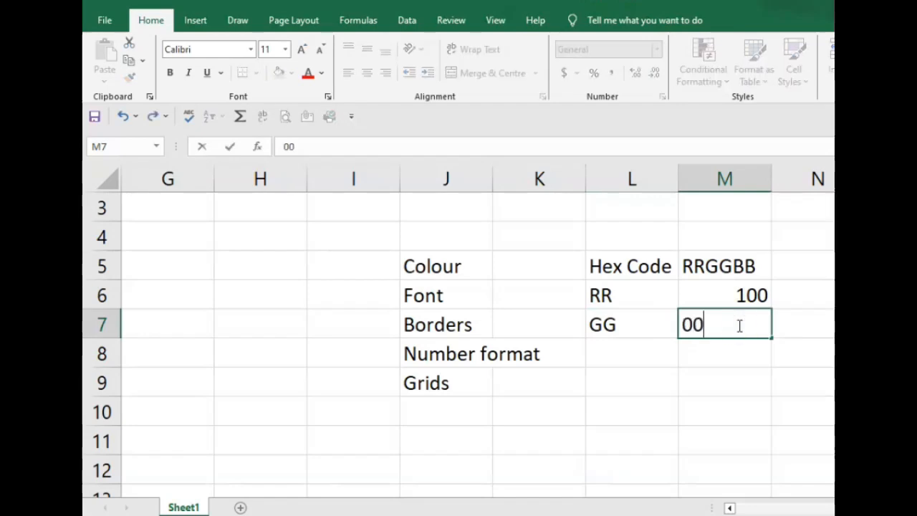
- Enter BB in L8, put 0 in M7 for GG and 00 in M8 for BB
left_click(644, 353)
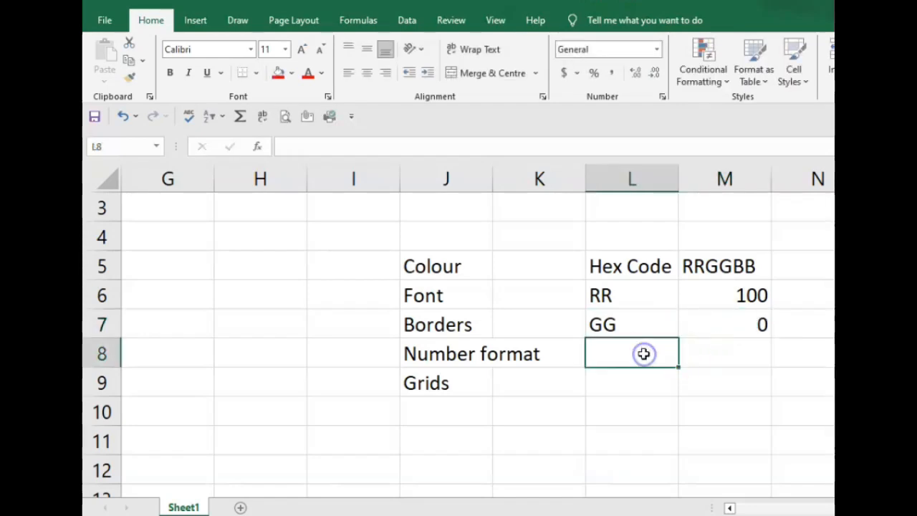
type("BB")
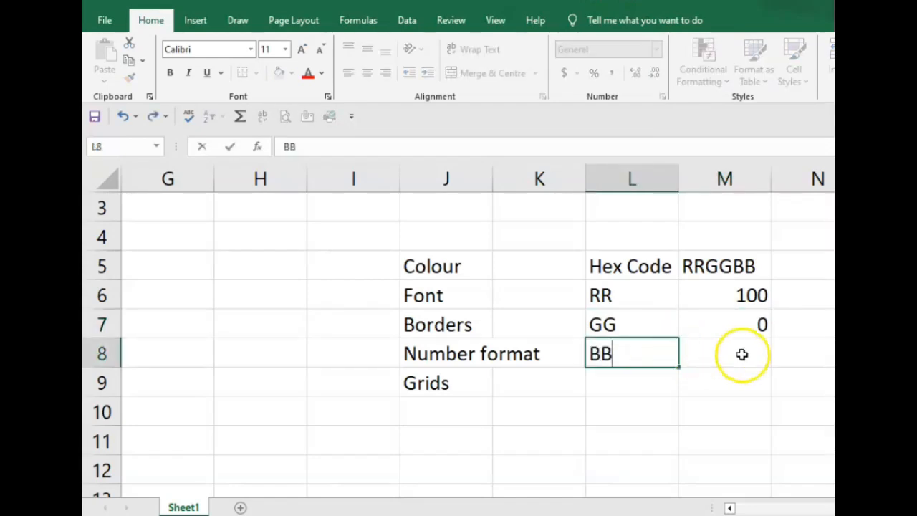
left_click(750, 333)
type("0")
left_click(751, 353)
type("00")
left_click(812, 352)
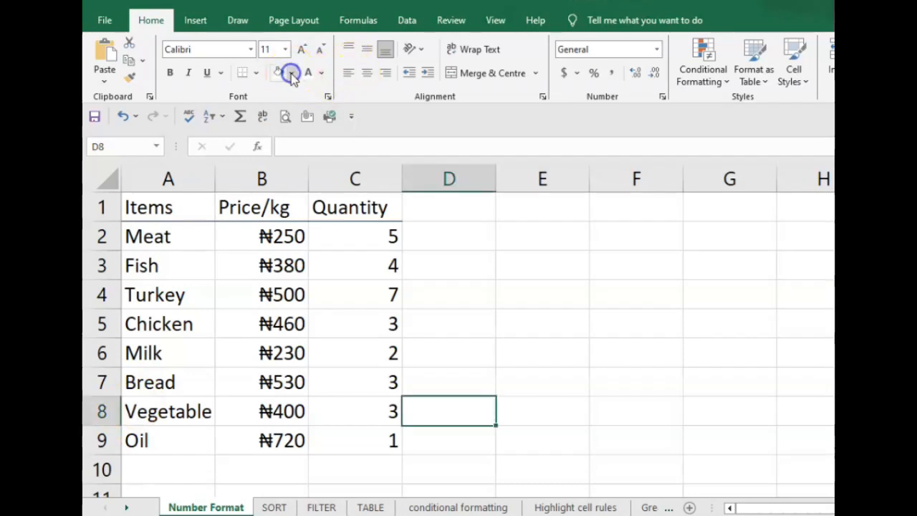
- Fill cell D8 on the Number Format sheet with the light blue theme colour
left_click(291, 73)
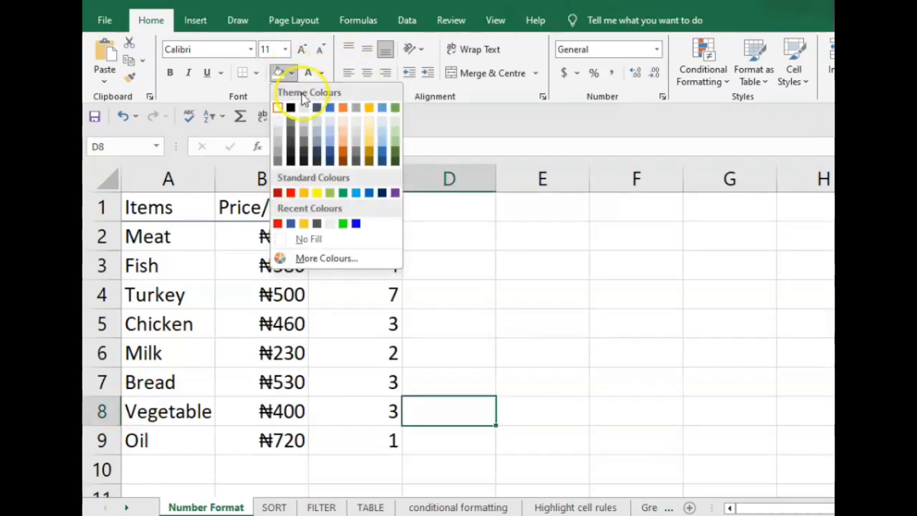
left_click(382, 108)
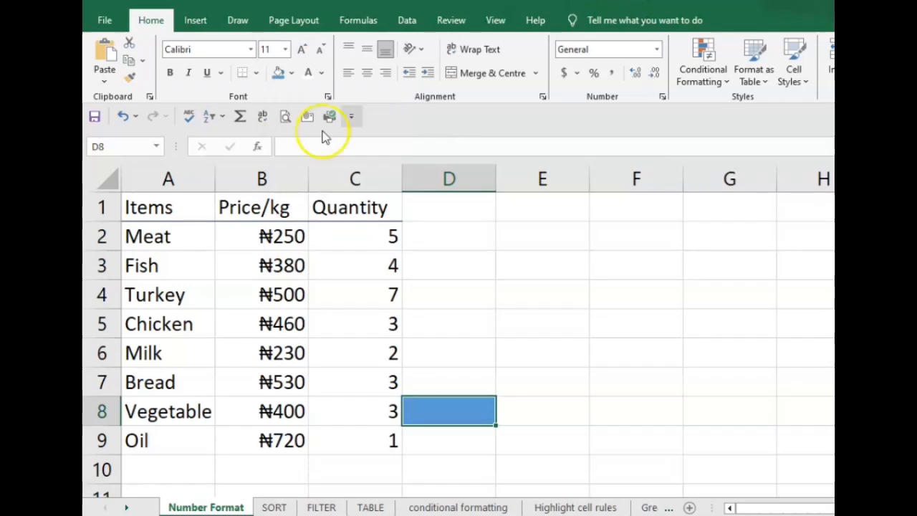
- Try the same blue fill on the Items column A1:A9 and undo it
left_click_drag(132, 210, 178, 440)
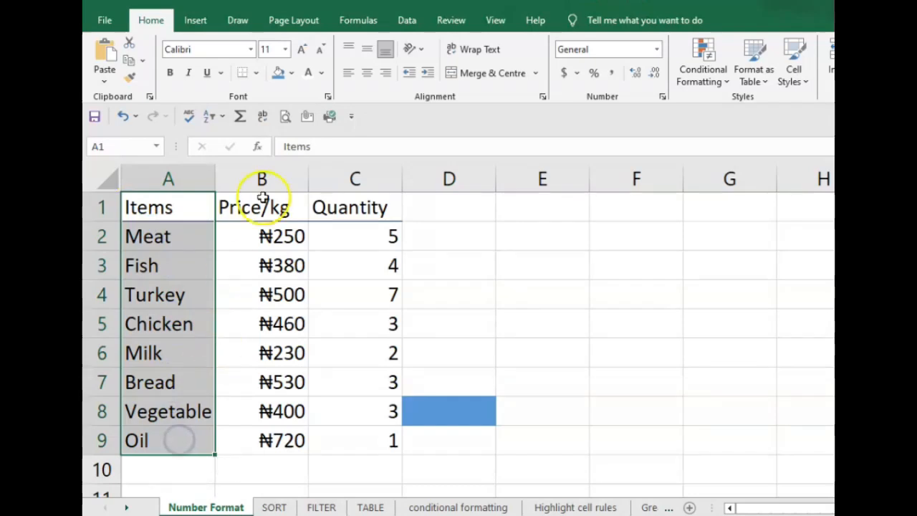
left_click(278, 72)
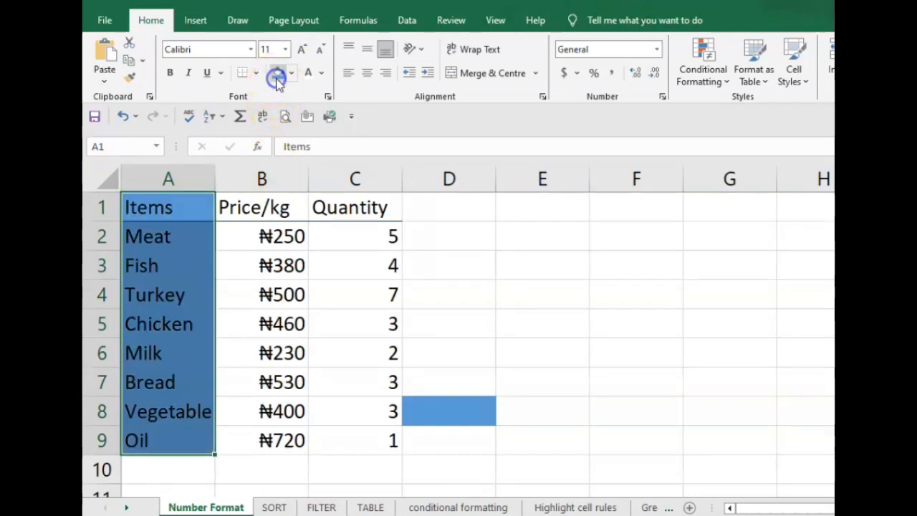
left_click(597, 264)
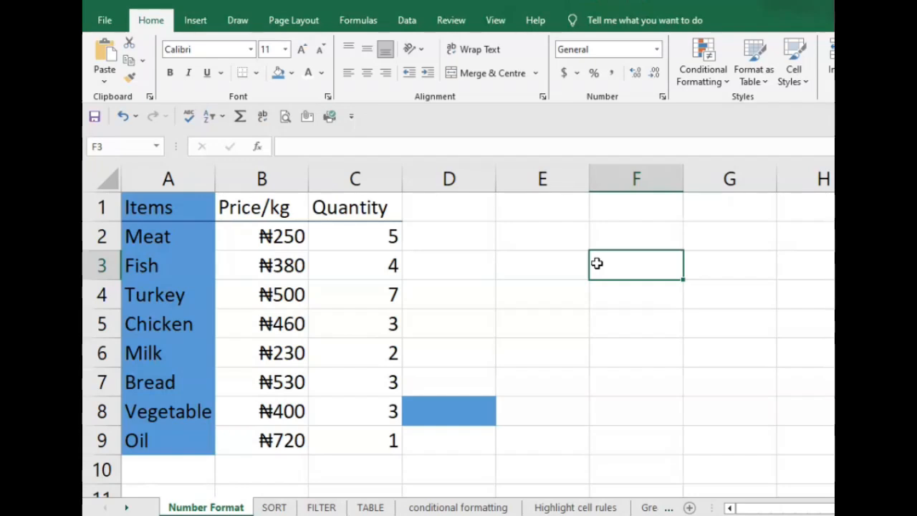
key("ctrl+z")
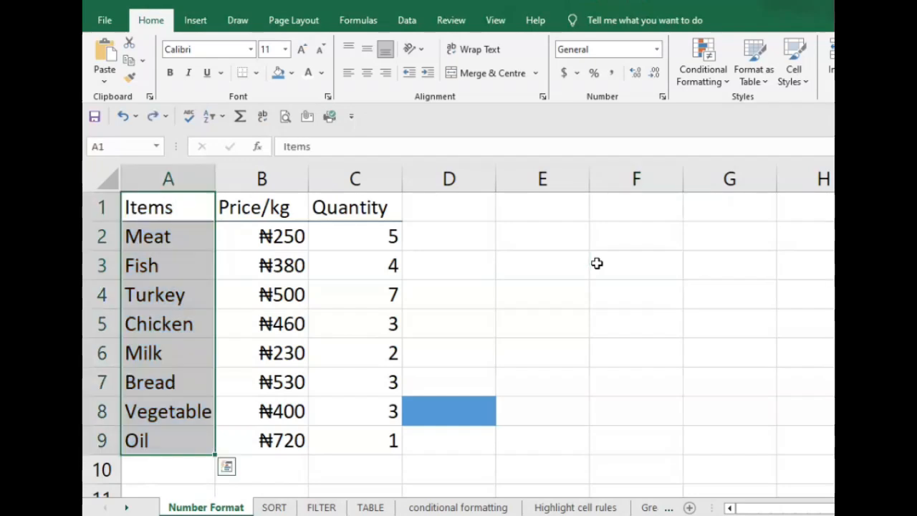
left_click(597, 263)
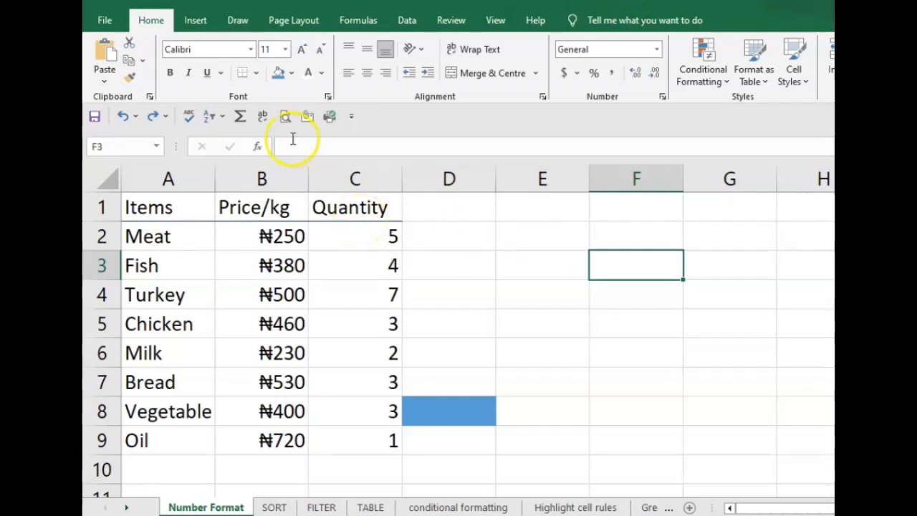
- Fill cell F3 with the custom hex colour #FFCB05
left_click(293, 74)
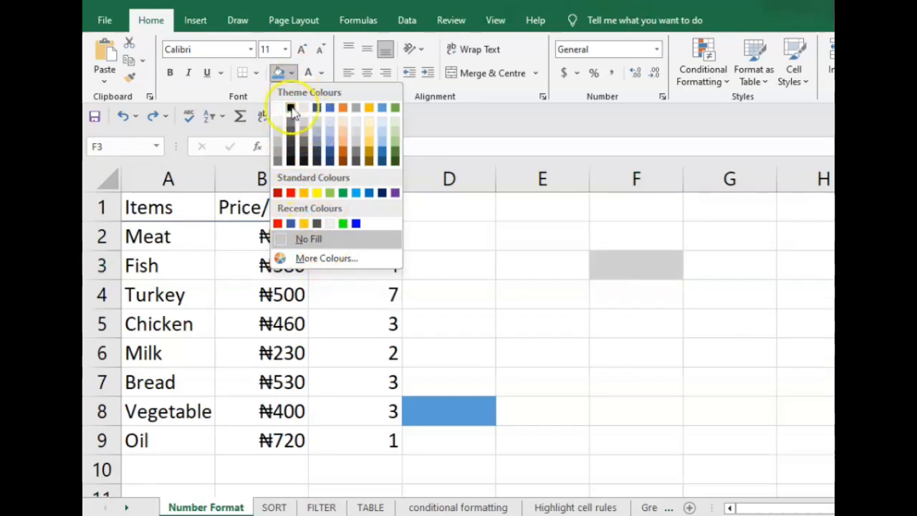
left_click(326, 259)
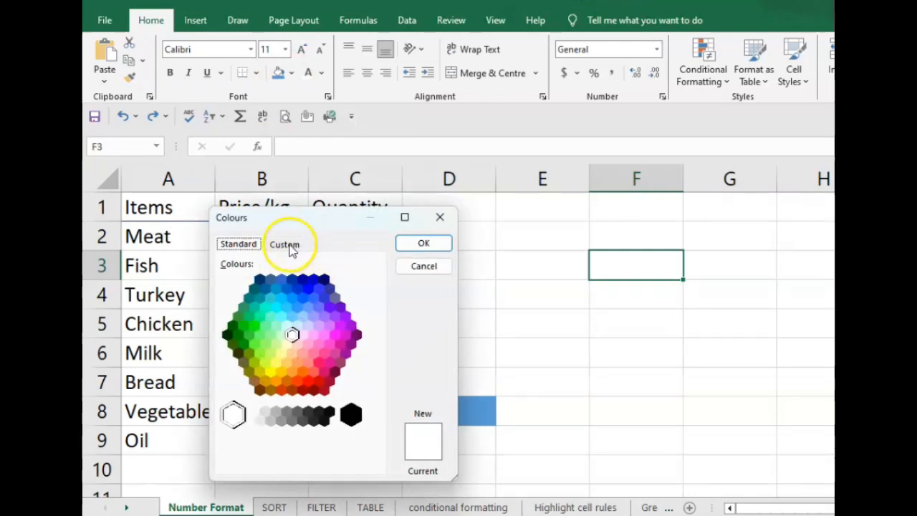
left_click(303, 247)
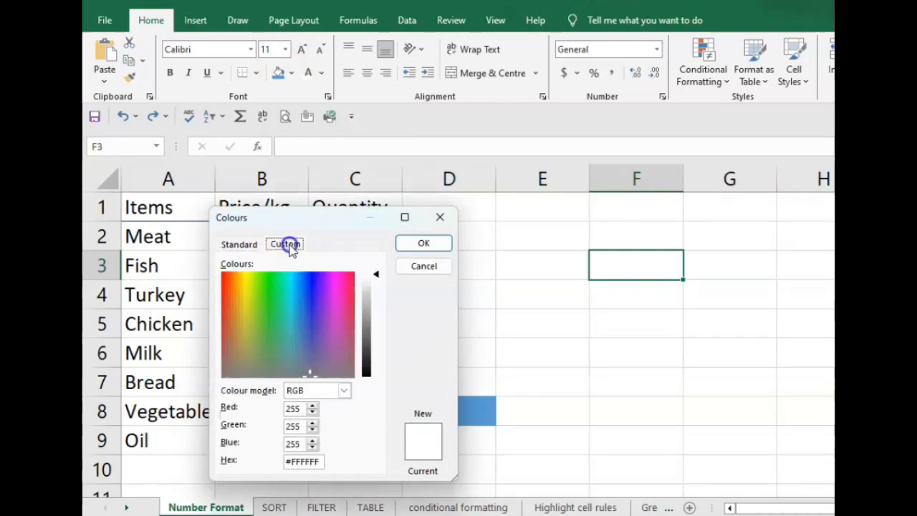
left_click(319, 462)
key("BackSpace")
key("BackSpace")
key("BackSpace")
key("BackSpace")
key("BackSpace")
key("BackSpace")
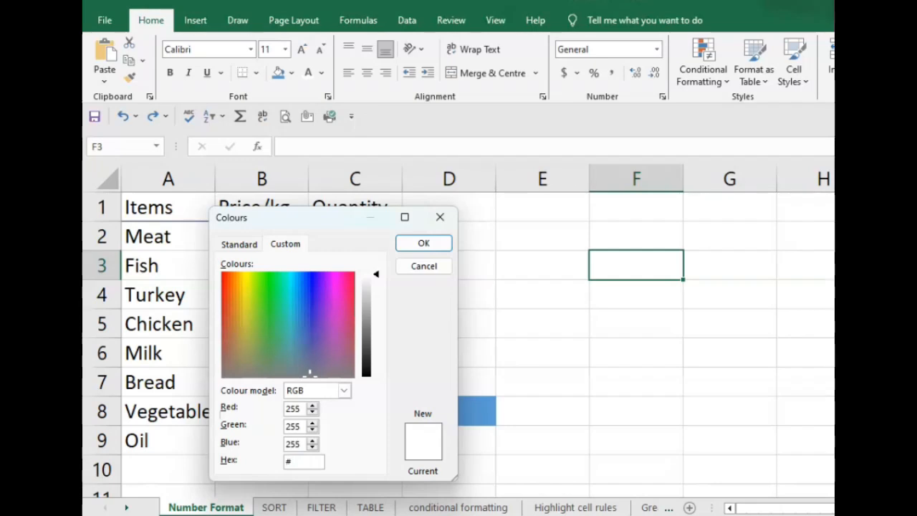
type("ffcb")
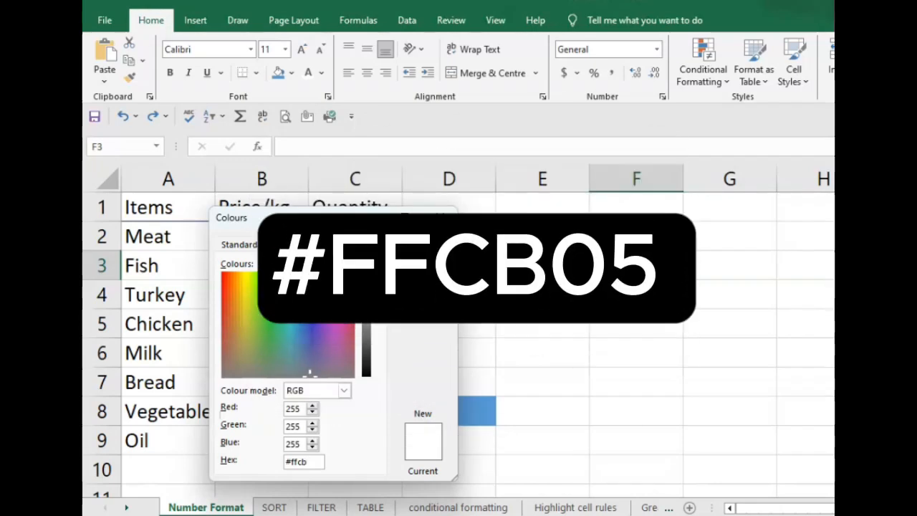
type("05")
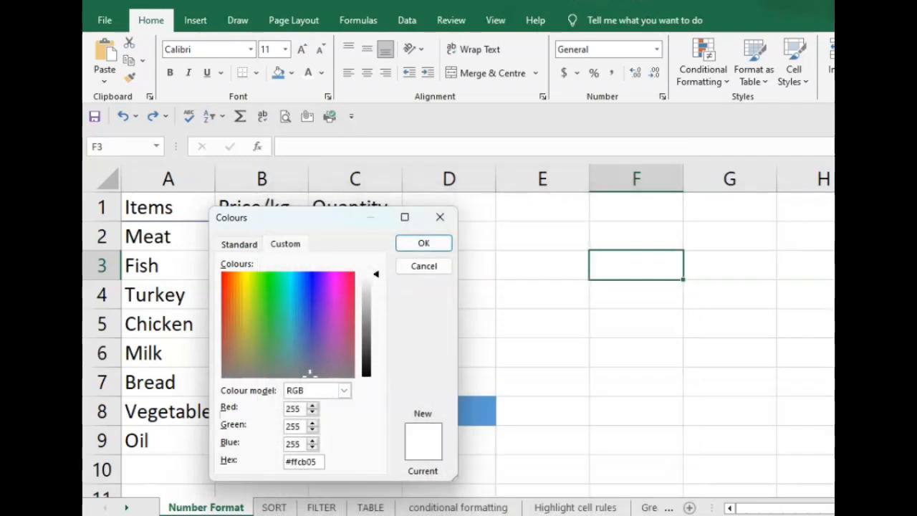
key("Tab")
key("Return")
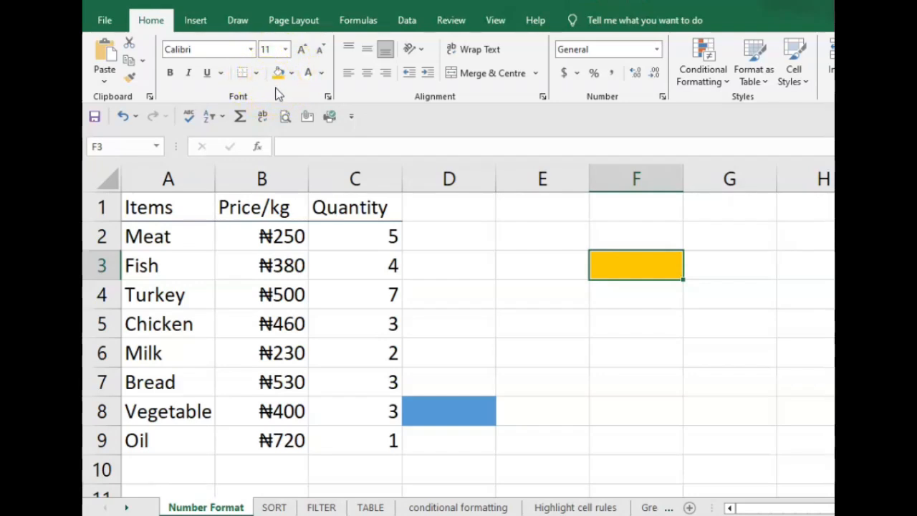
- Try the same yellow fill on the Items cells A1:A8, and undo it along with the yellow fill of F3
left_click(143, 209)
mouse_move(142, 209)
left_mouse_down()
mouse_move(129, 402)
mouse_move(156, 412)
left_mouse_up()
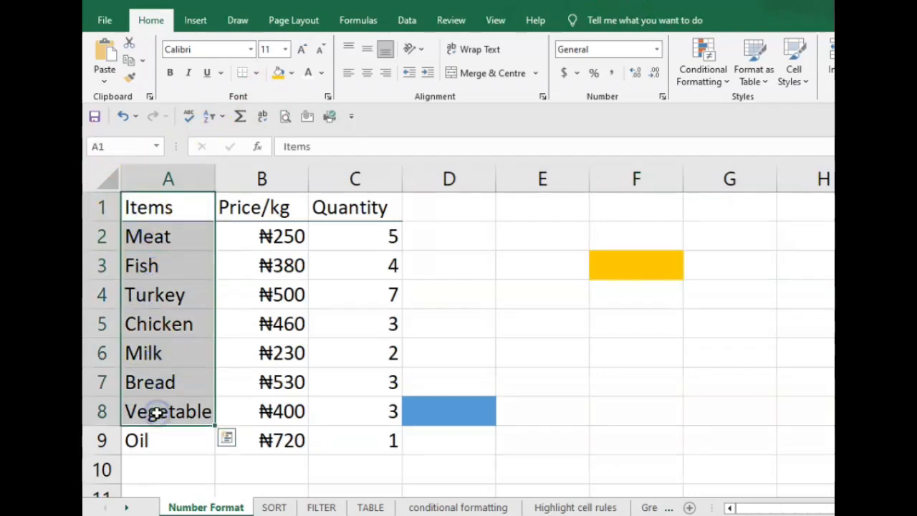
left_click(278, 75)
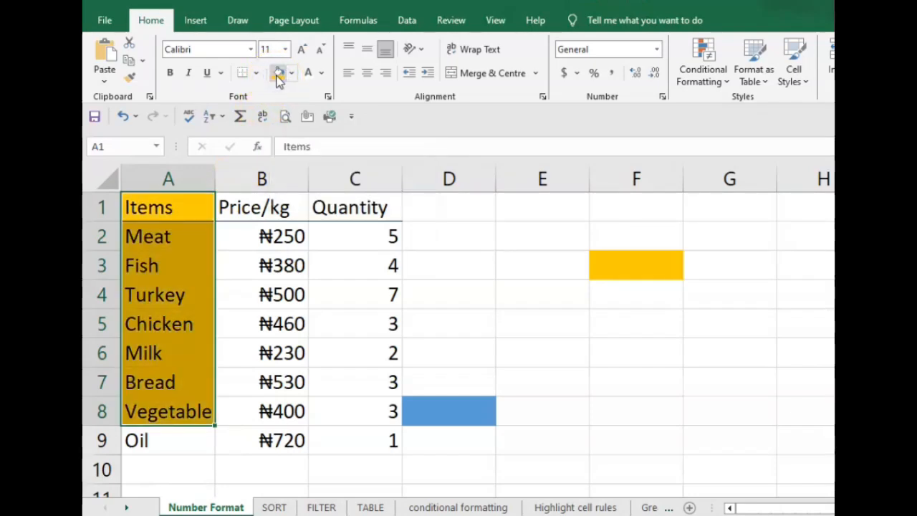
left_click(523, 256)
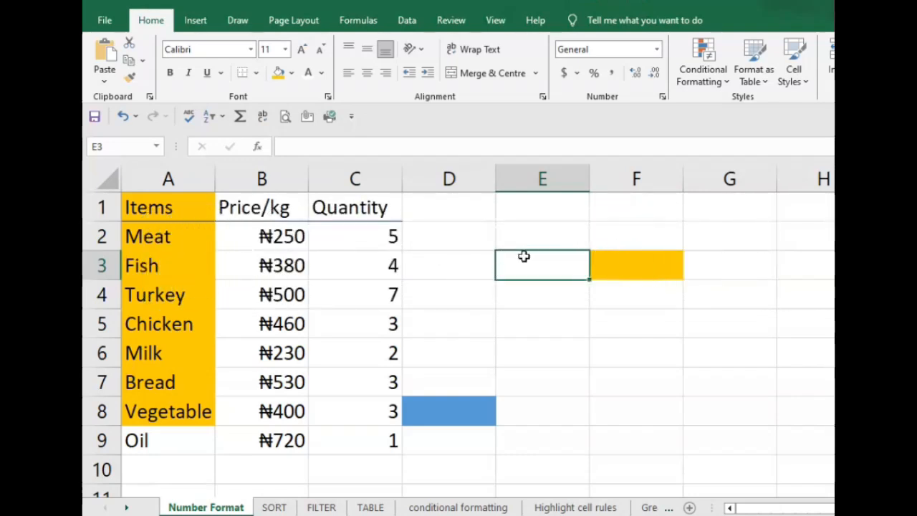
key("ctrl+z")
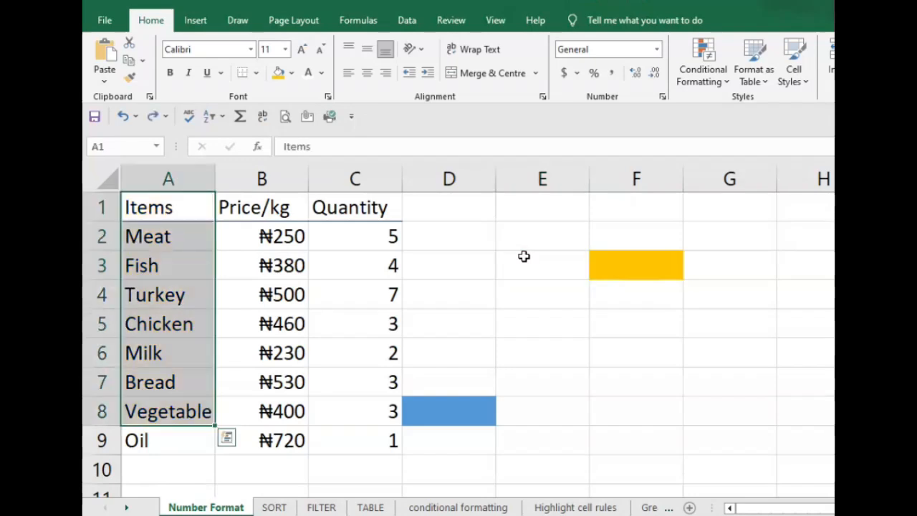
key("ctrl+z")
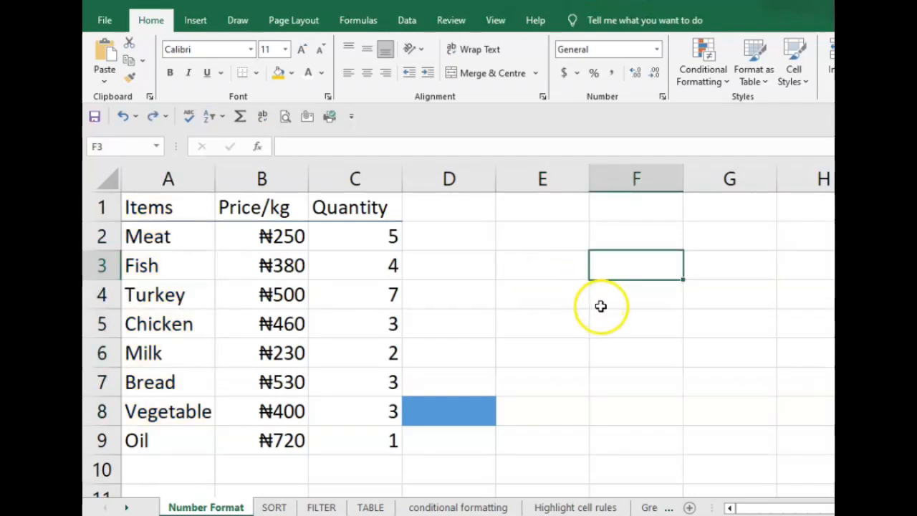
- Start a custom RGB fill colour for cell F3 with the Red value at 60
left_click(291, 73)
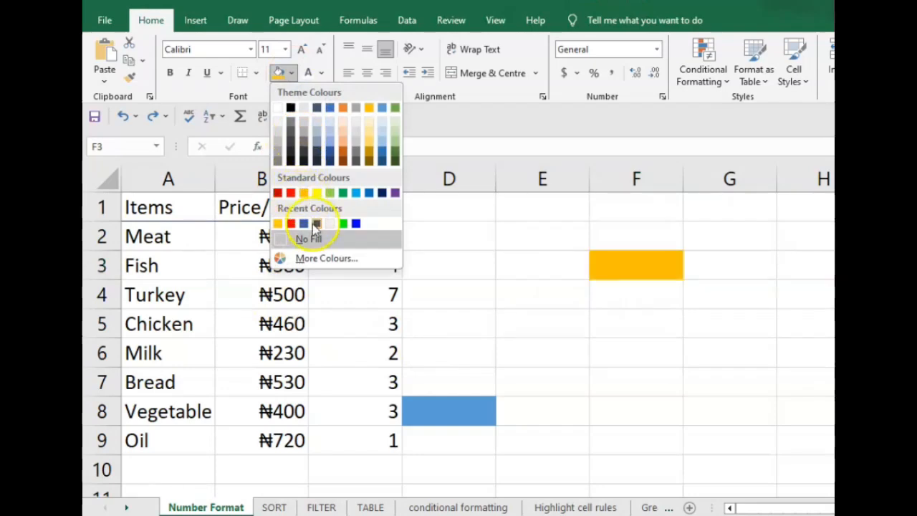
left_click(327, 258)
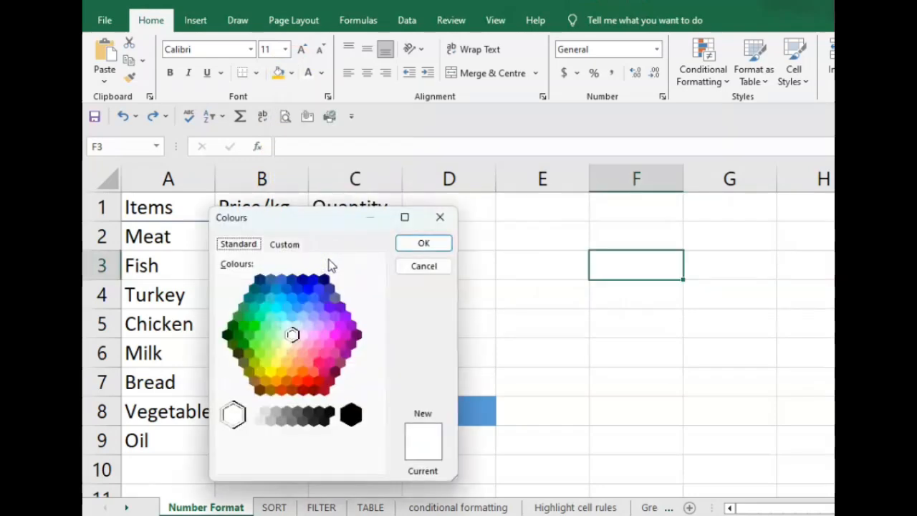
left_click(287, 244)
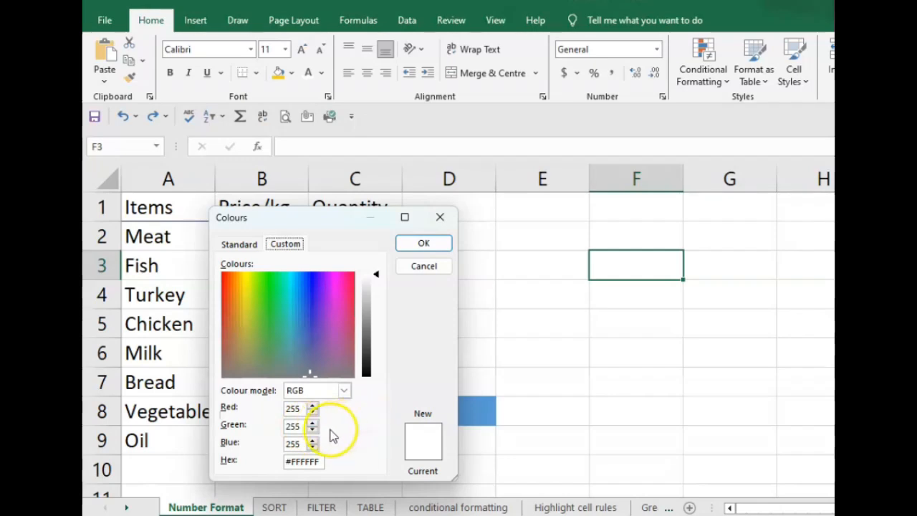
double_click(304, 410)
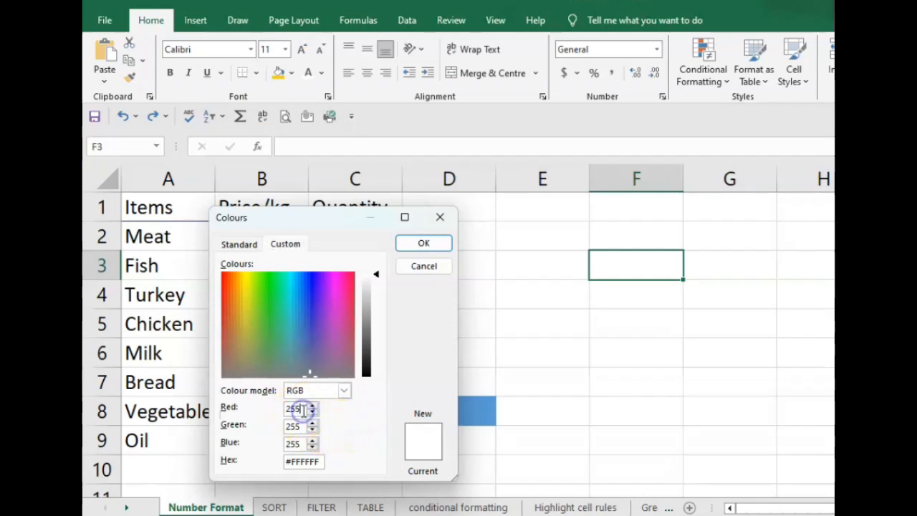
key("BackSpace")
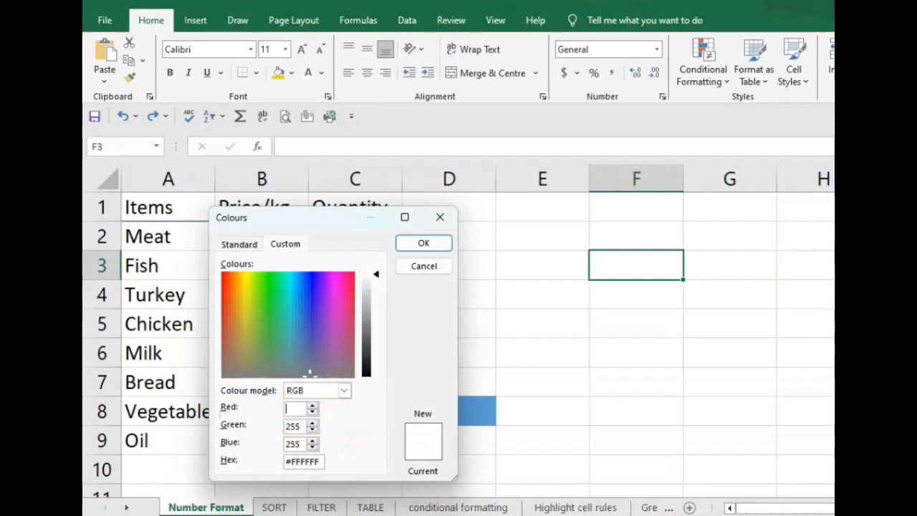
type("60")
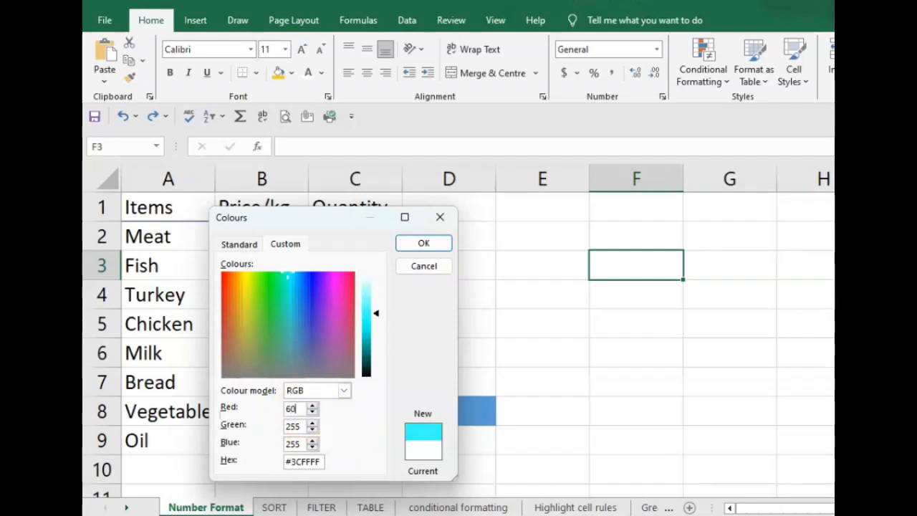
- Set the custom colour's Green value to 90 and Blue value to 166, and apply it to cell F3
left_click(302, 427)
key("BackSpace")
key("BackSpace")
key("BackSpace")
type("90")
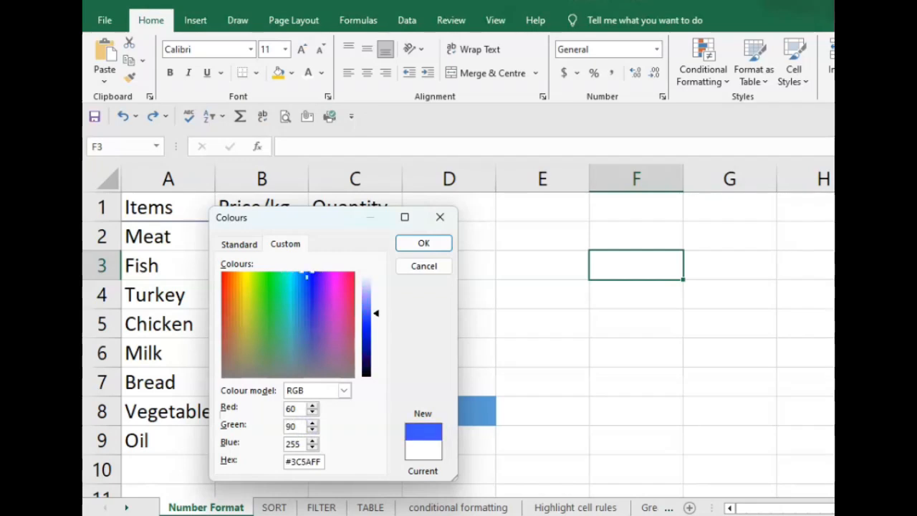
left_click(300, 445)
key("BackSpace")
key("BackSpace")
key("BackSpace")
type("166")
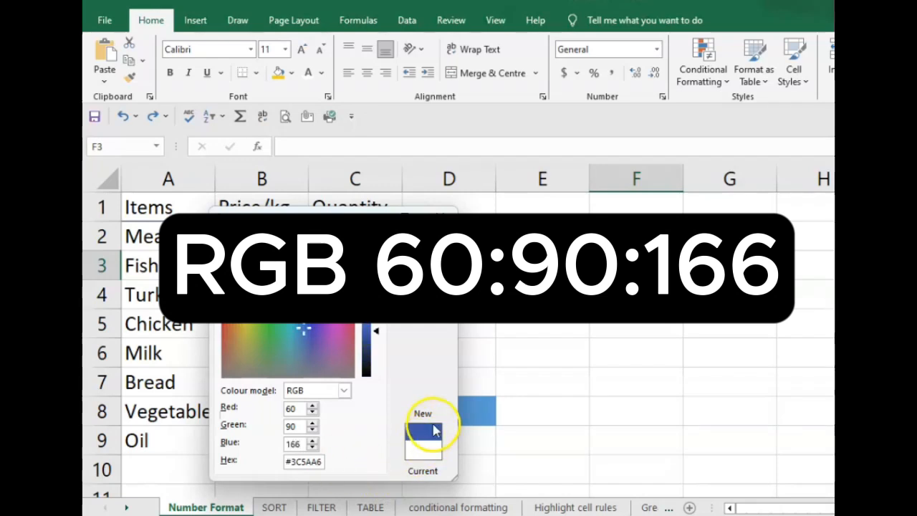
key("Return")
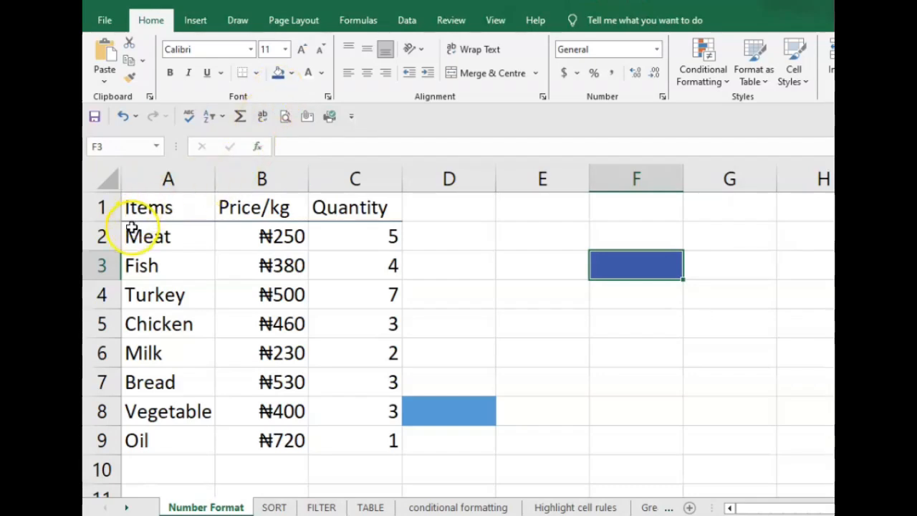
- Fill the Items column A1:A9 with the same dark blue custom colour
left_click_drag(136, 208, 160, 439)
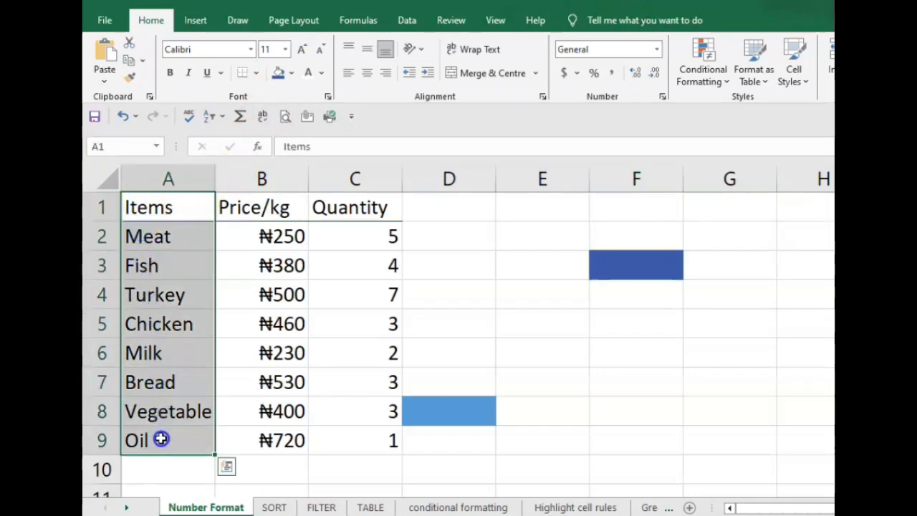
left_click(277, 74)
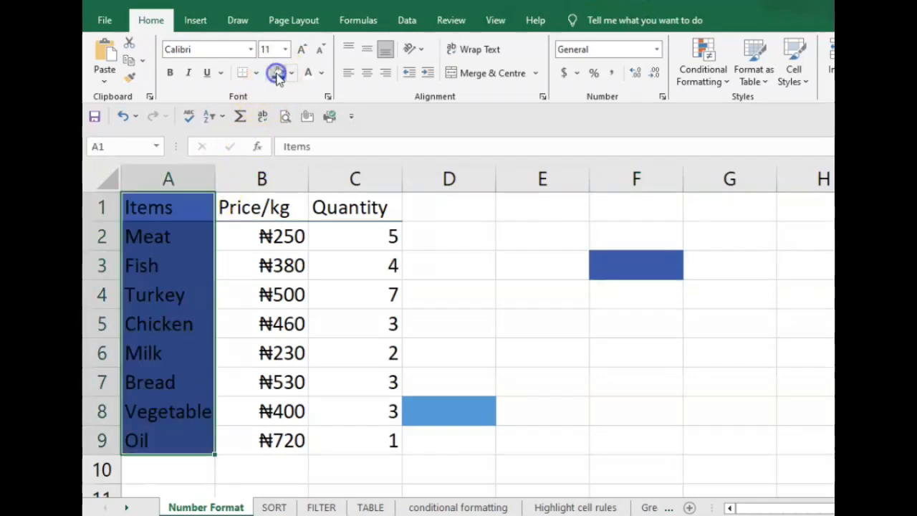
left_click(459, 273)
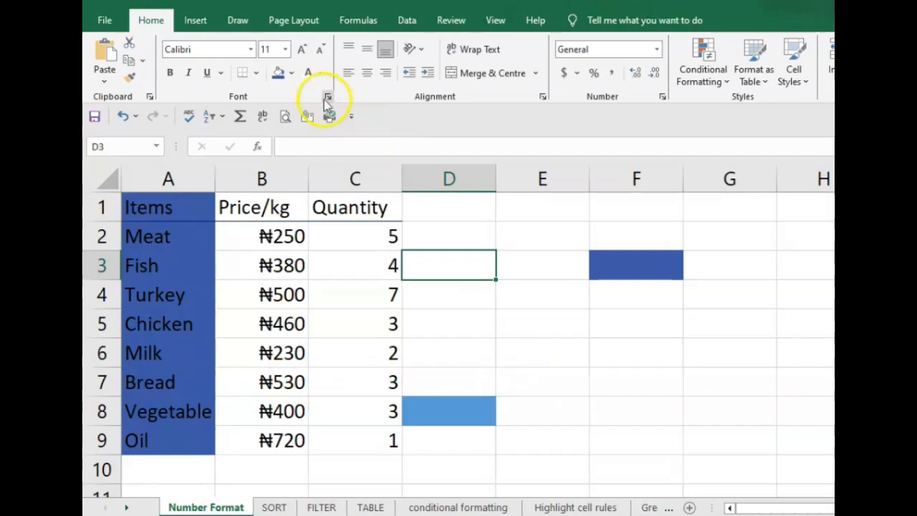
- Open the custom colour settings for the fill of cell D3
left_click(290, 72)
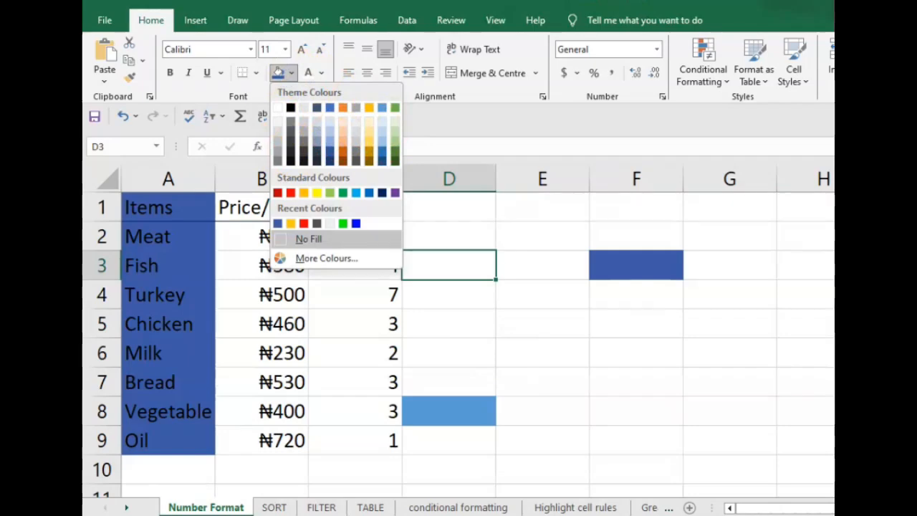
left_click(308, 239)
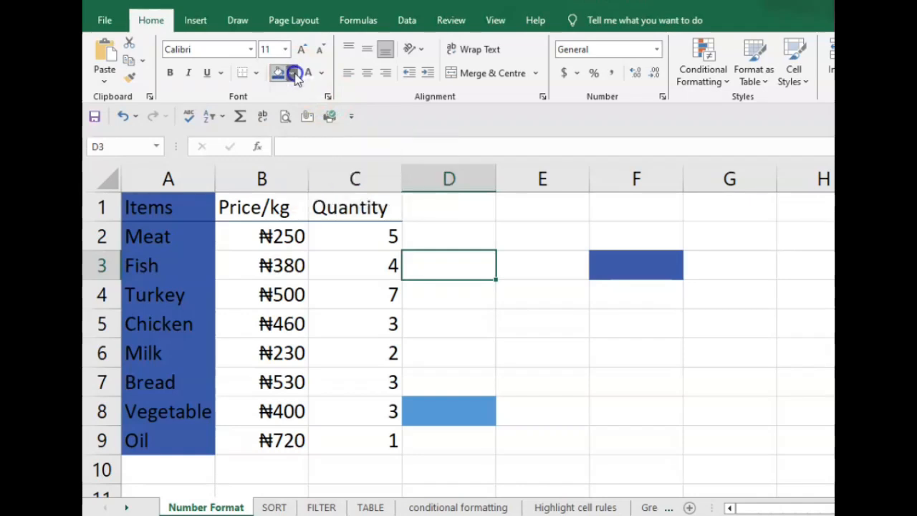
left_click(293, 74)
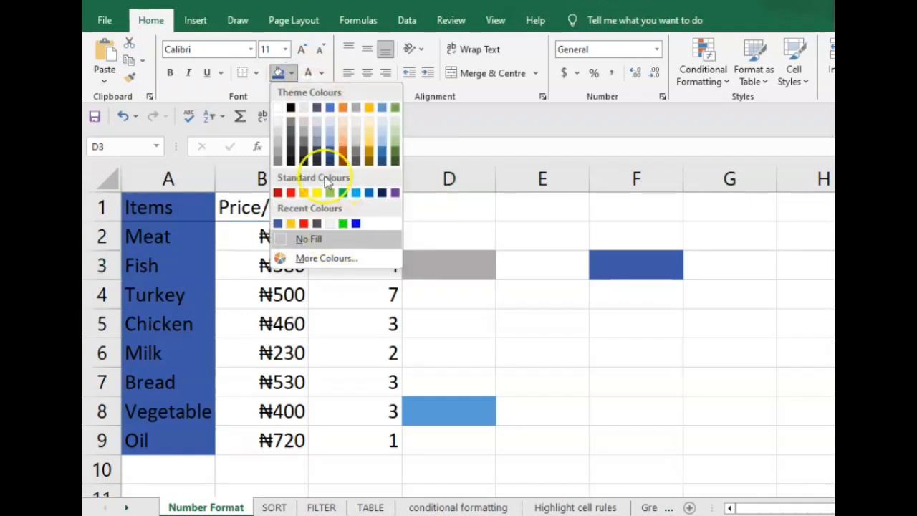
left_click(328, 260)
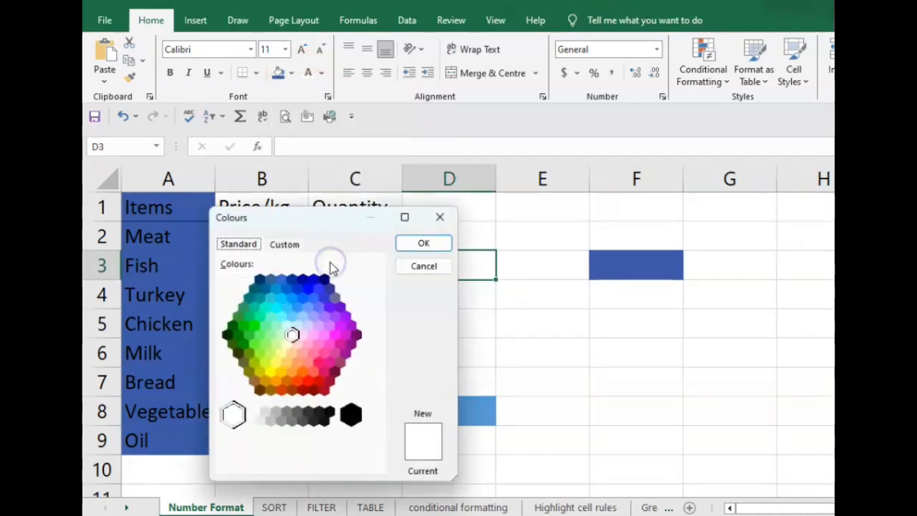
left_click(284, 244)
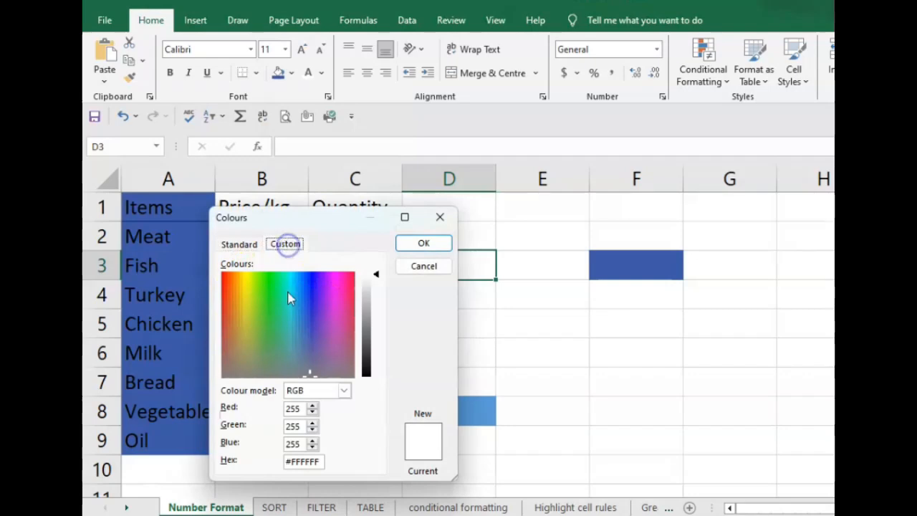